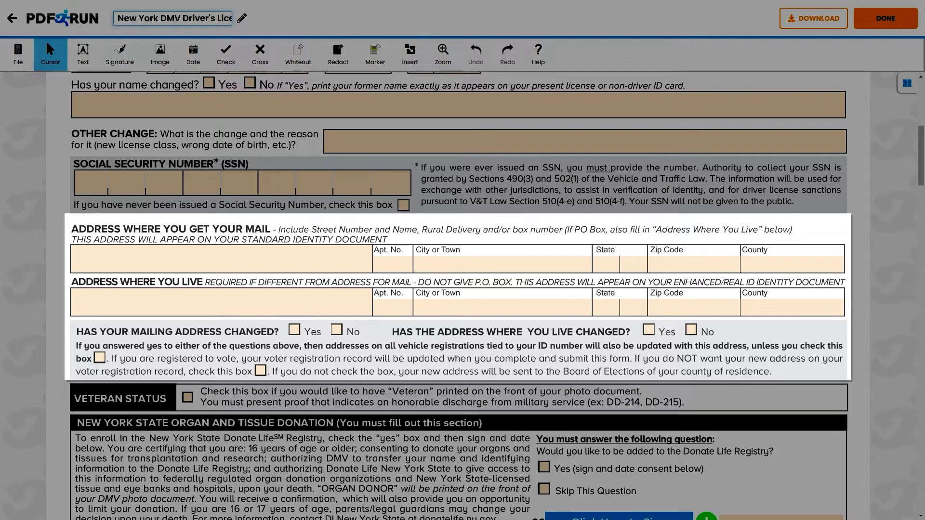
{"action": "scroll", "coordinate": [462, 297], "scroll_direction": "down", "scroll_amount": 3}
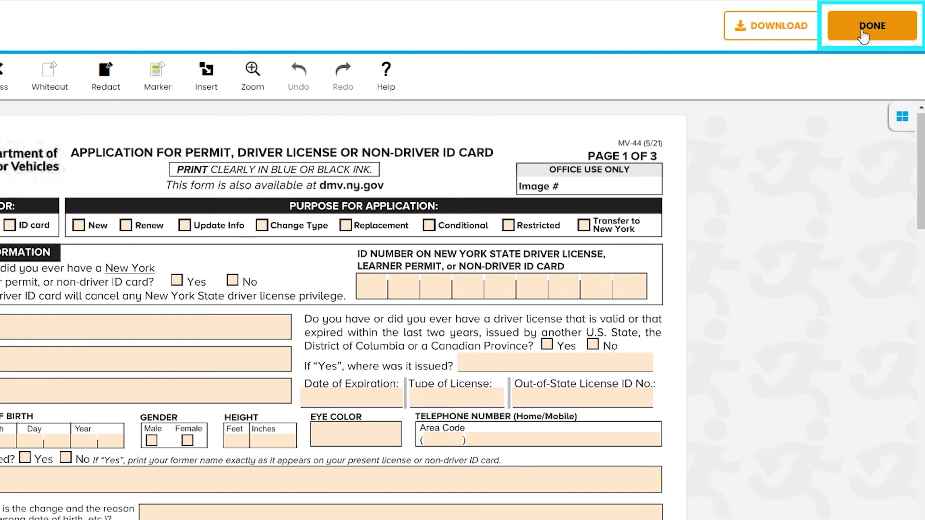
Step: Finish editing Form MV-44 via Done so PDFRun saves the changes
{"action": "left_click", "coordinate": [863, 31]}
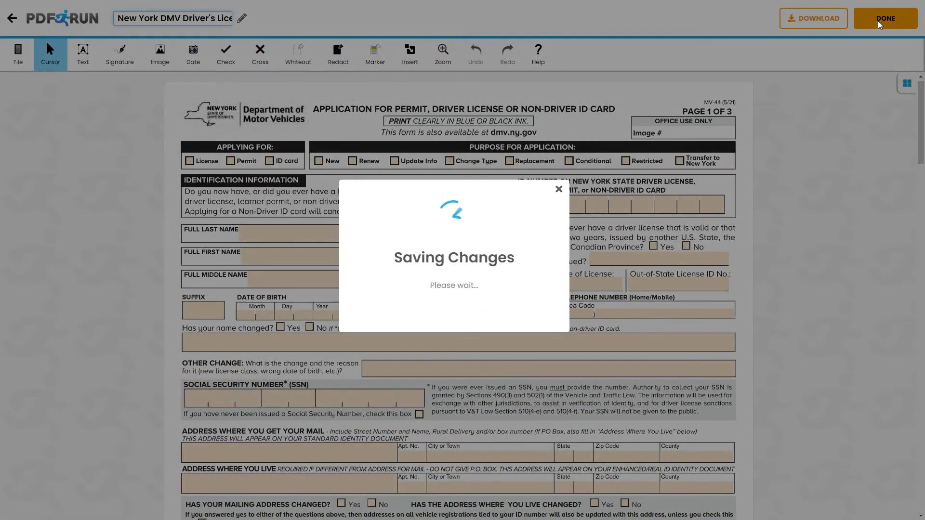